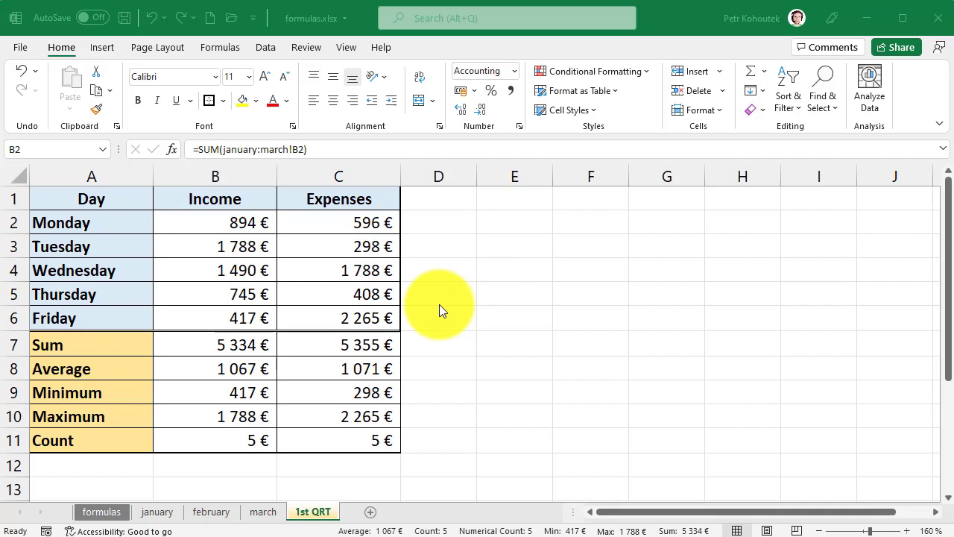
Step: Insert a new blank worksheet before the 1st QRT sheet
{"action": "left_click", "coordinate": [240, 311], "text": "shift"}
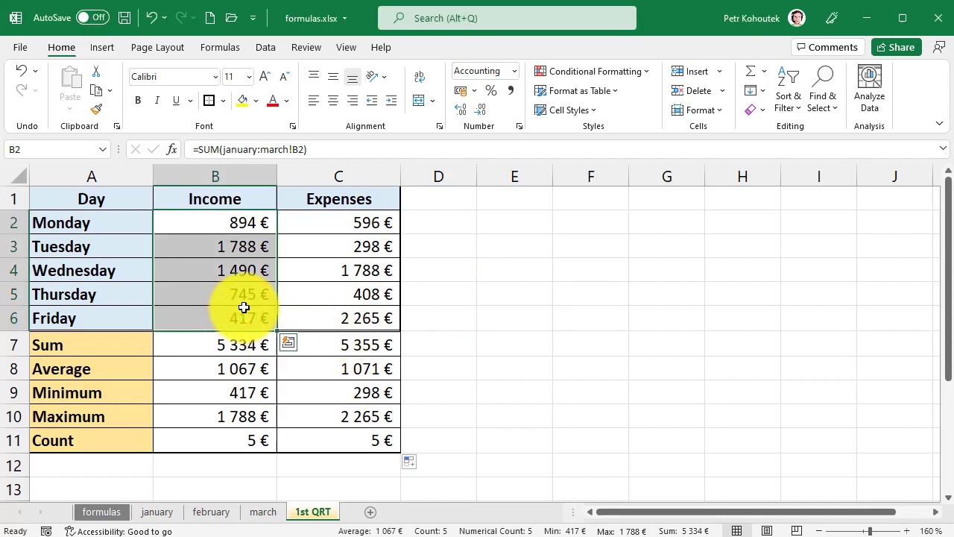
{"action": "right_click", "coordinate": [307, 517]}
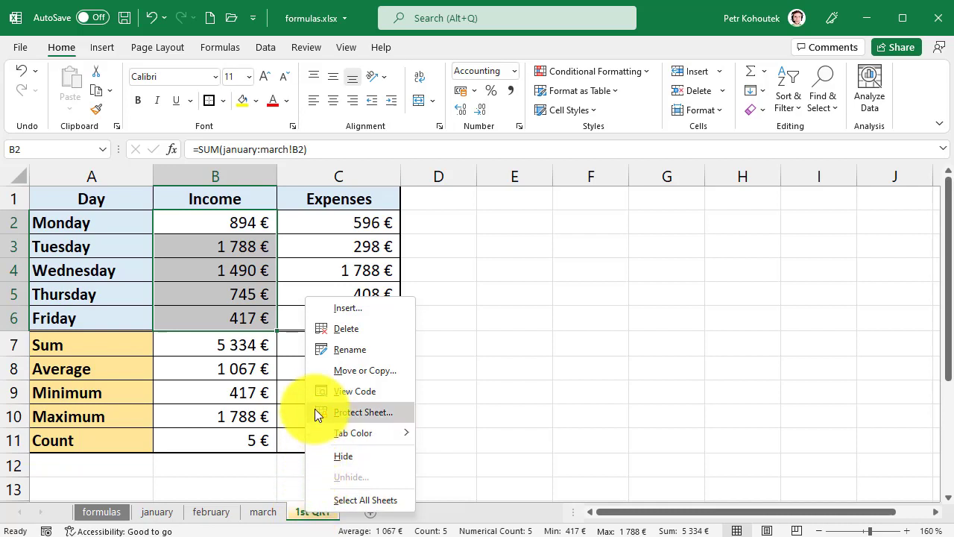
{"action": "left_click", "coordinate": [317, 308]}
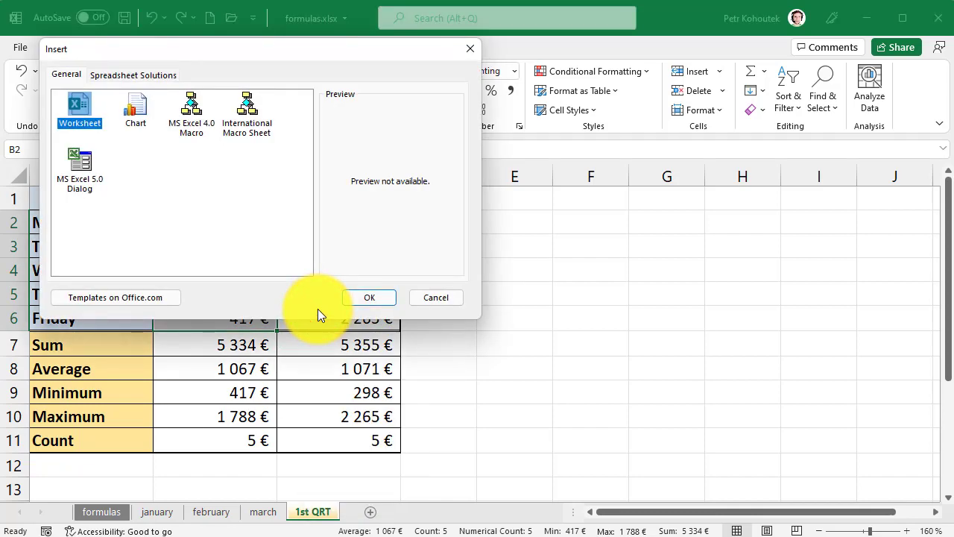
{"action": "left_click", "coordinate": [82, 105]}
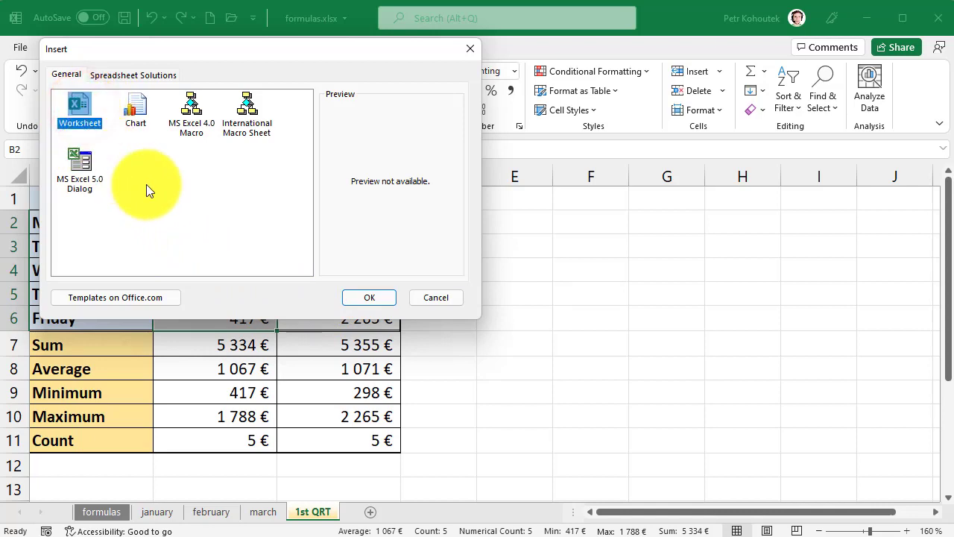
{"action": "left_click", "coordinate": [365, 297]}
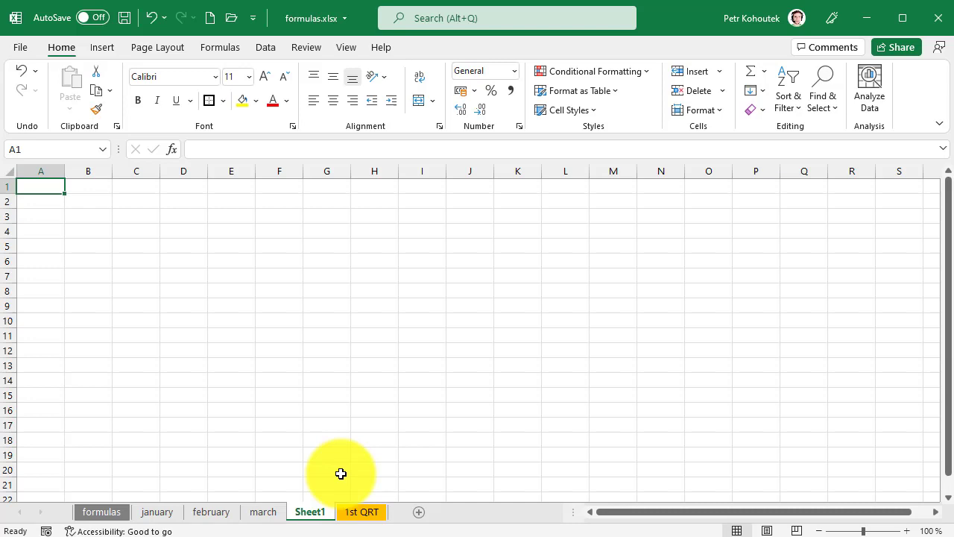
Step: Add another blank worksheet after Sheet1 and rename it test
{"action": "left_click", "coordinate": [419, 519]}
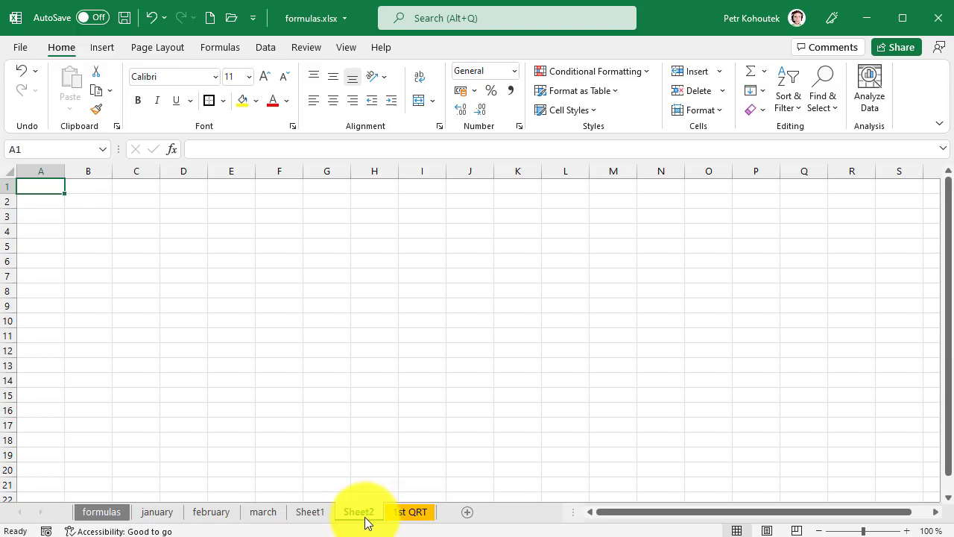
{"action": "right_click", "coordinate": [366, 516]}
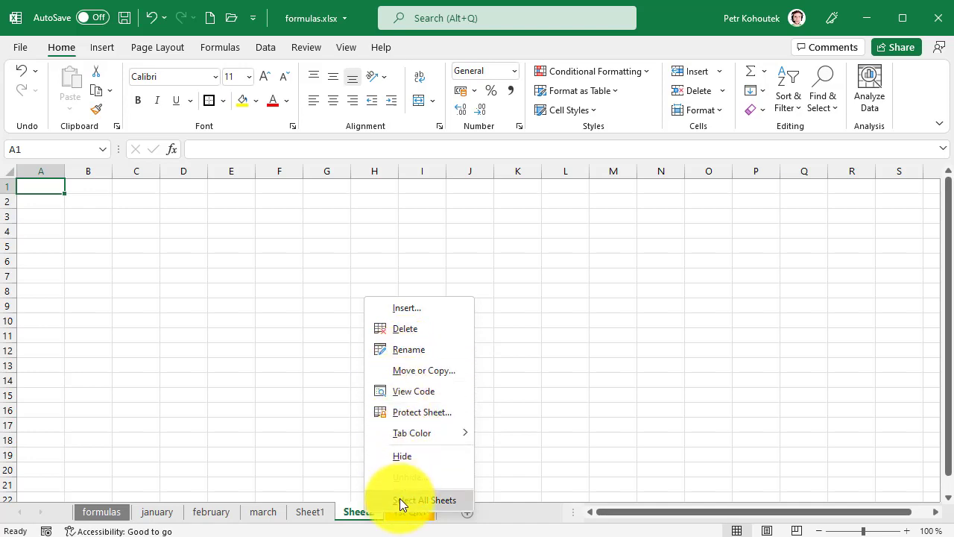
{"action": "left_click", "coordinate": [354, 514]}
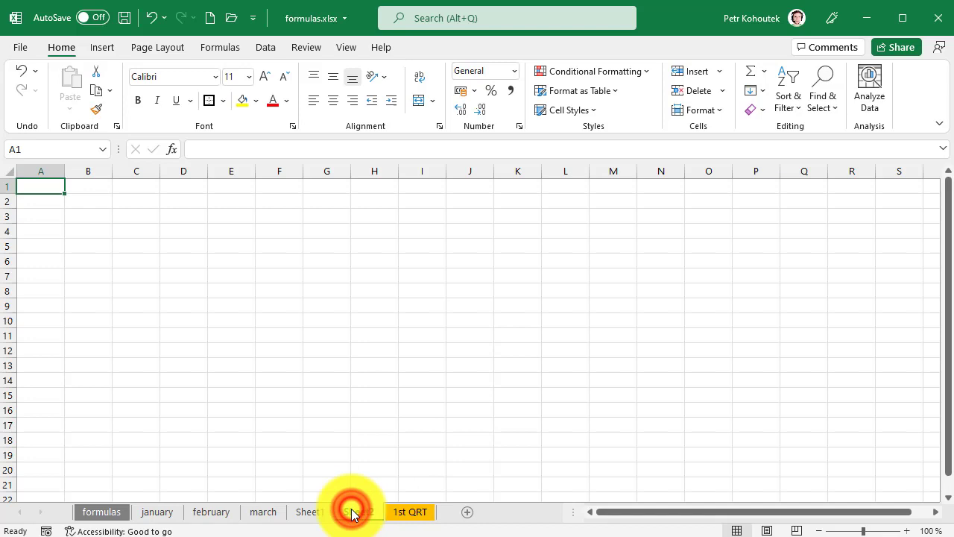
{"action": "double_click", "coordinate": [355, 512]}
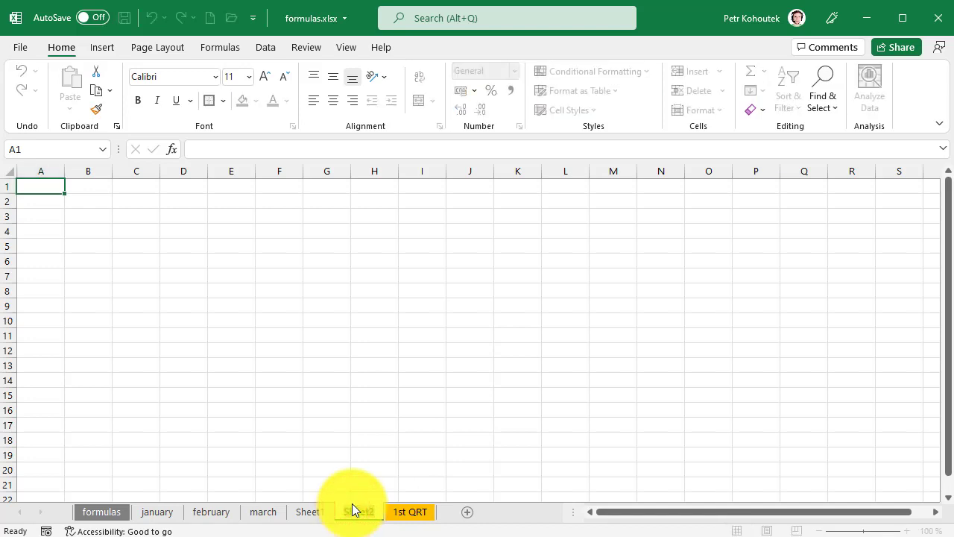
{"action": "type", "text": "test"}
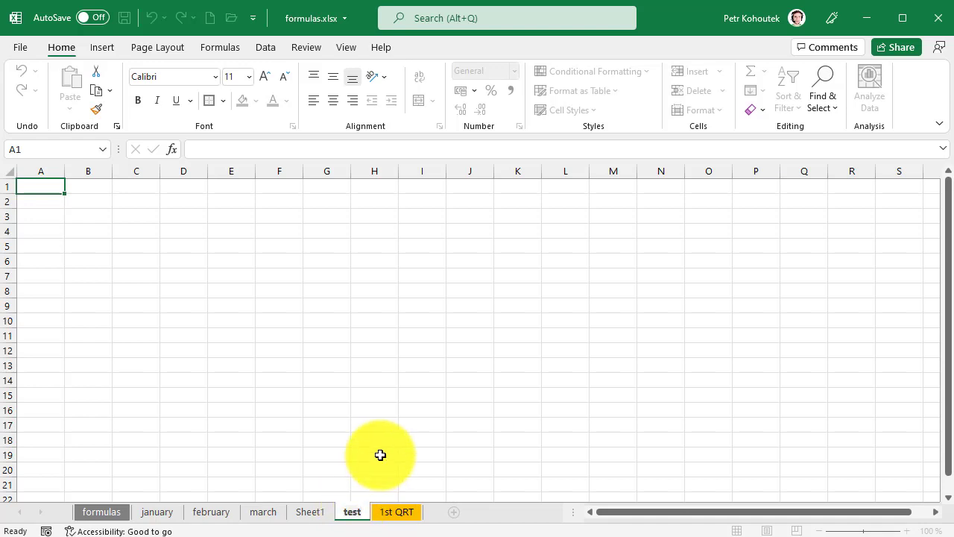
{"action": "key", "text": "Return"}
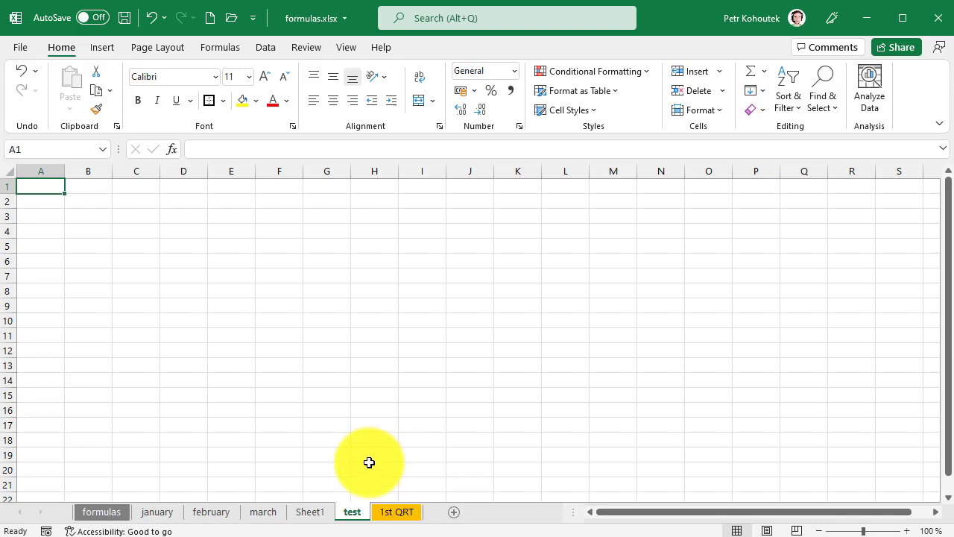
Step: Delete the test worksheet
{"action": "right_click", "coordinate": [354, 512]}
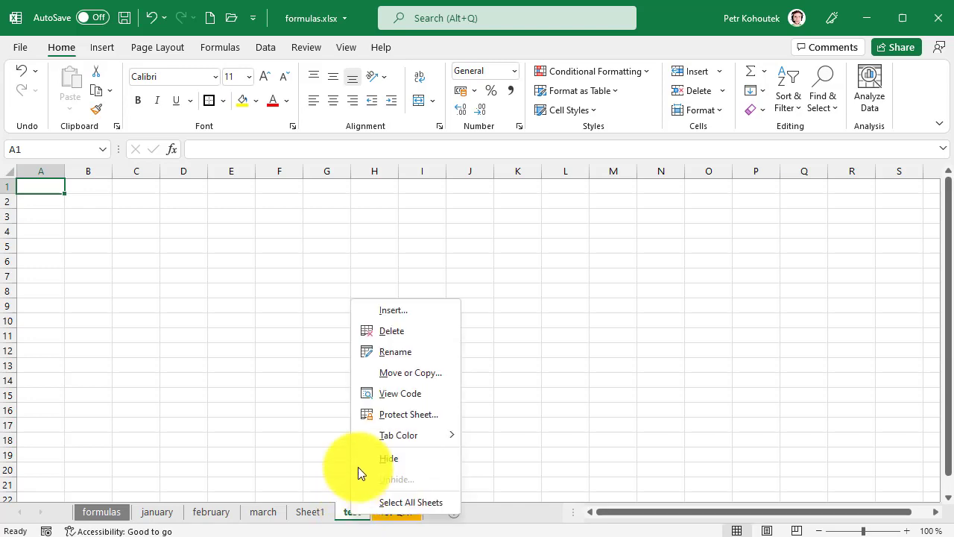
{"action": "left_click", "coordinate": [394, 333]}
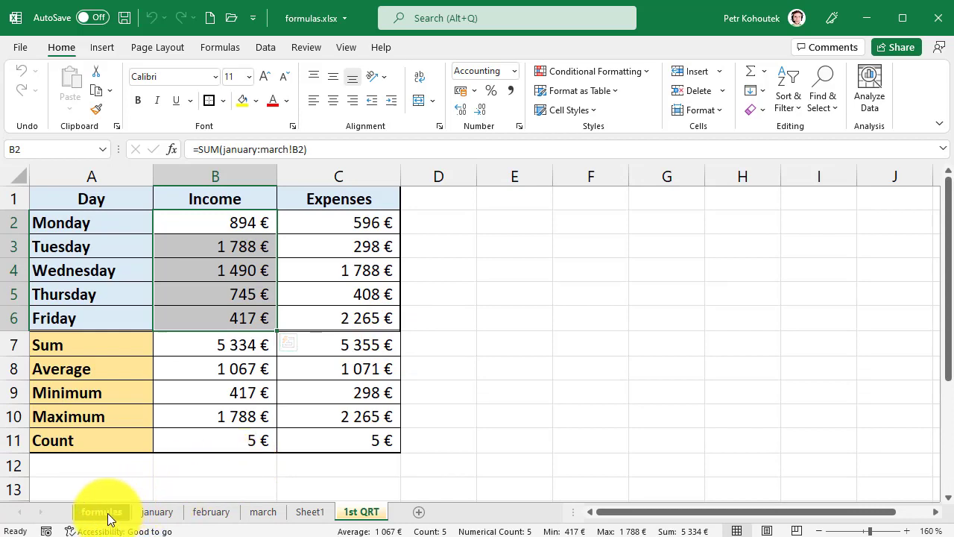
Step: Move the formulas sheet to the end of the workbook, and return it to its place before the january sheet
{"action": "left_click_drag", "start_coordinate": [108, 518], "coordinate": [411, 520]}
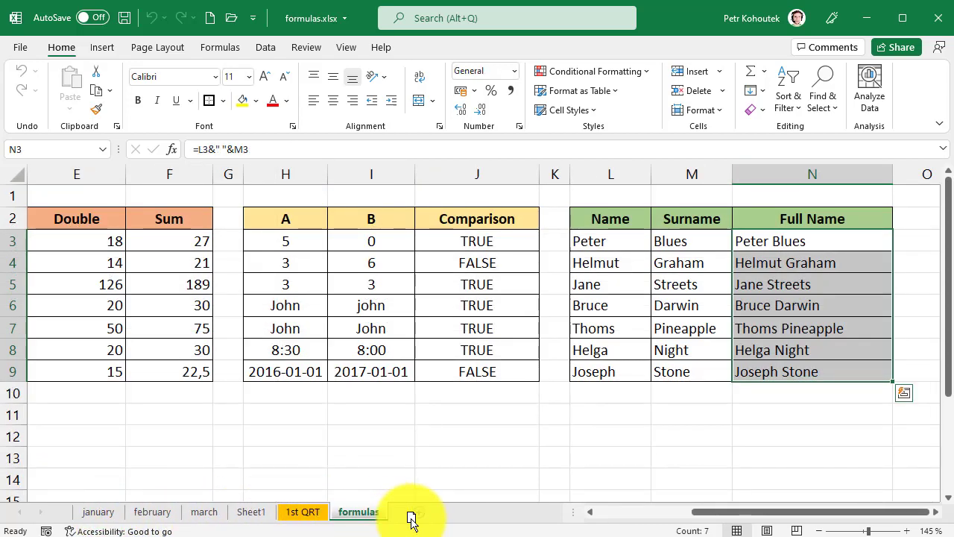
{"action": "right_click", "coordinate": [354, 518]}
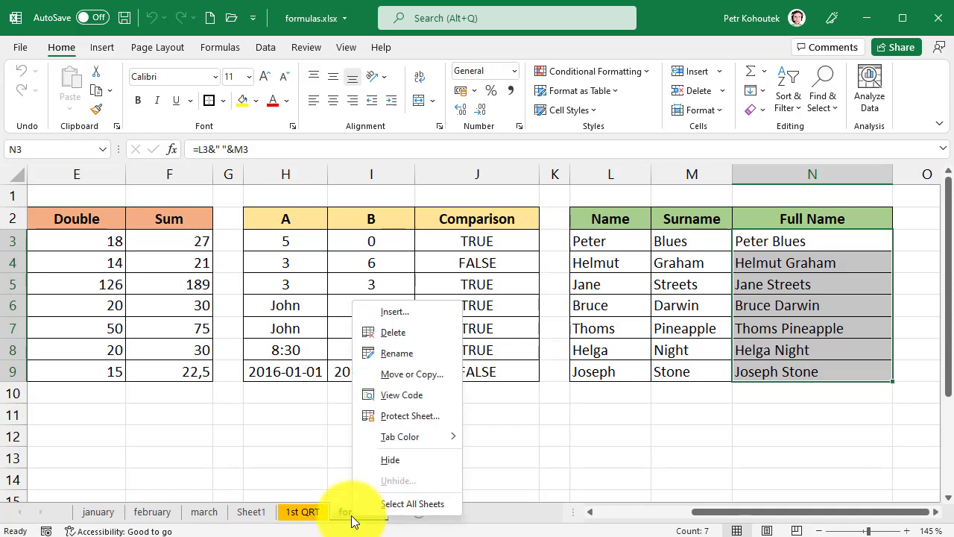
{"action": "left_click", "coordinate": [393, 373]}
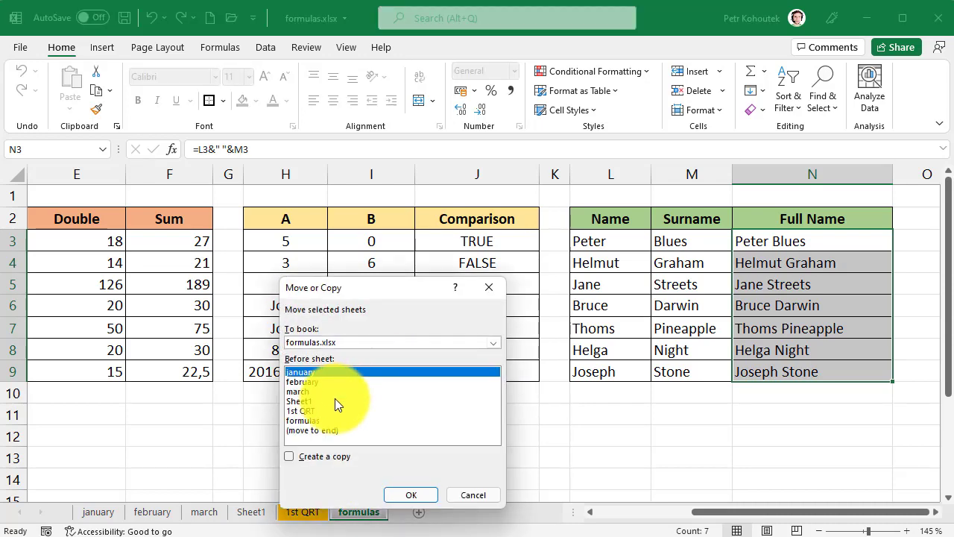
{"action": "left_click", "coordinate": [308, 382]}
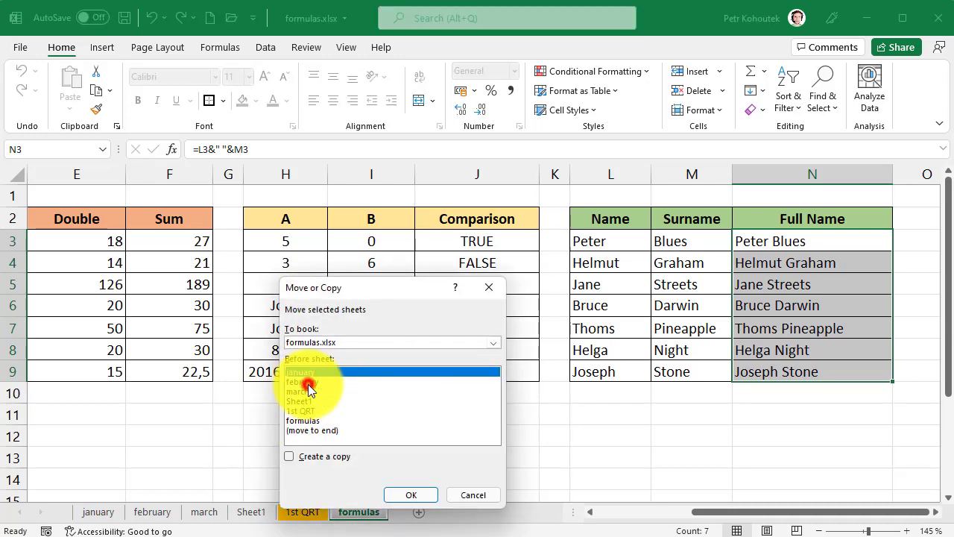
{"action": "left_click", "coordinate": [309, 373]}
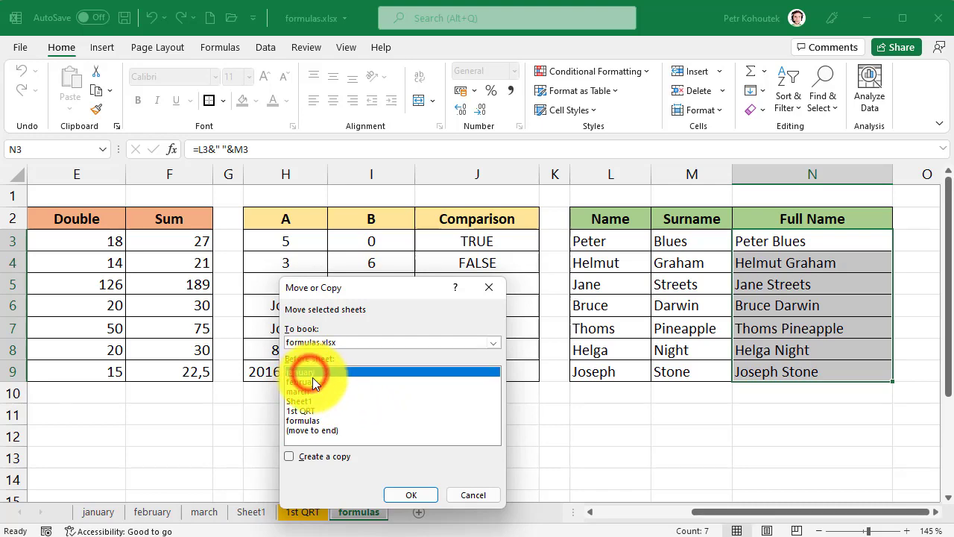
{"action": "left_click", "coordinate": [414, 494]}
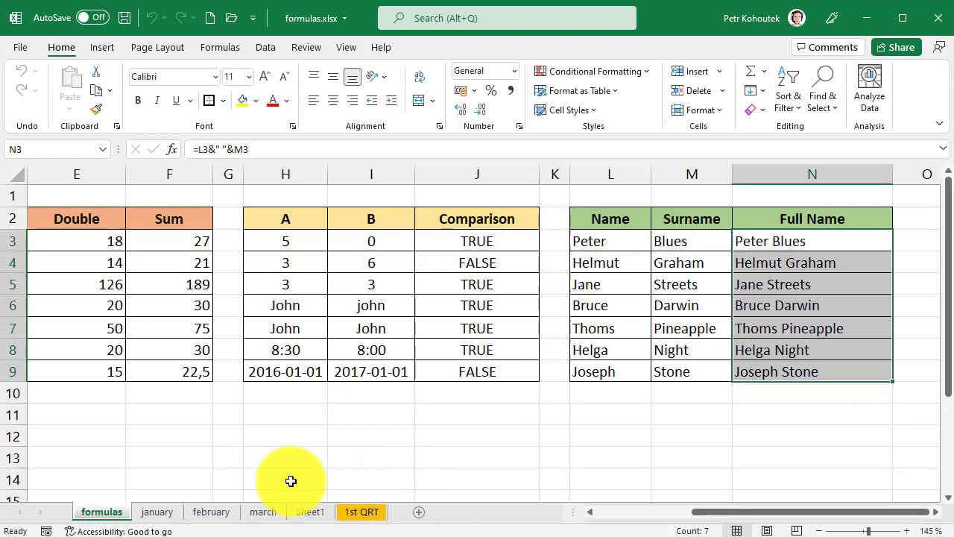
Step: Create a copy of the formulas sheet within formulas.xlsx, placed before the original formulas sheet
{"action": "right_click", "coordinate": [105, 513]}
{"action": "left_click", "coordinate": [176, 368]}
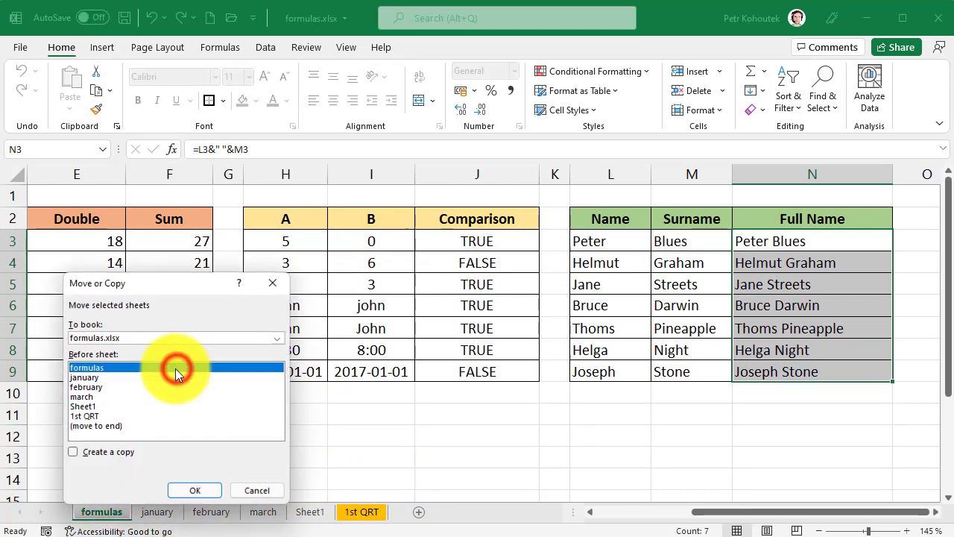
{"action": "left_click", "coordinate": [208, 334]}
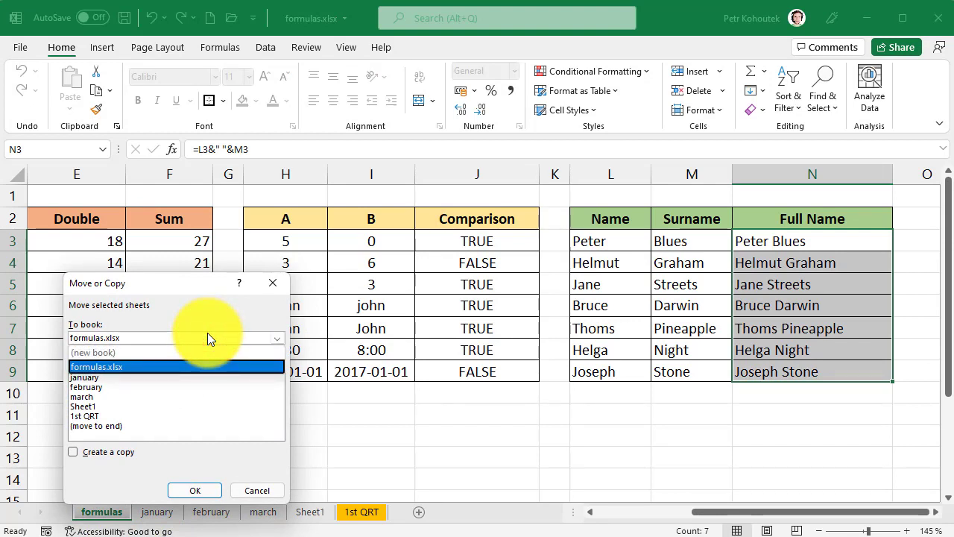
{"action": "left_click", "coordinate": [208, 333]}
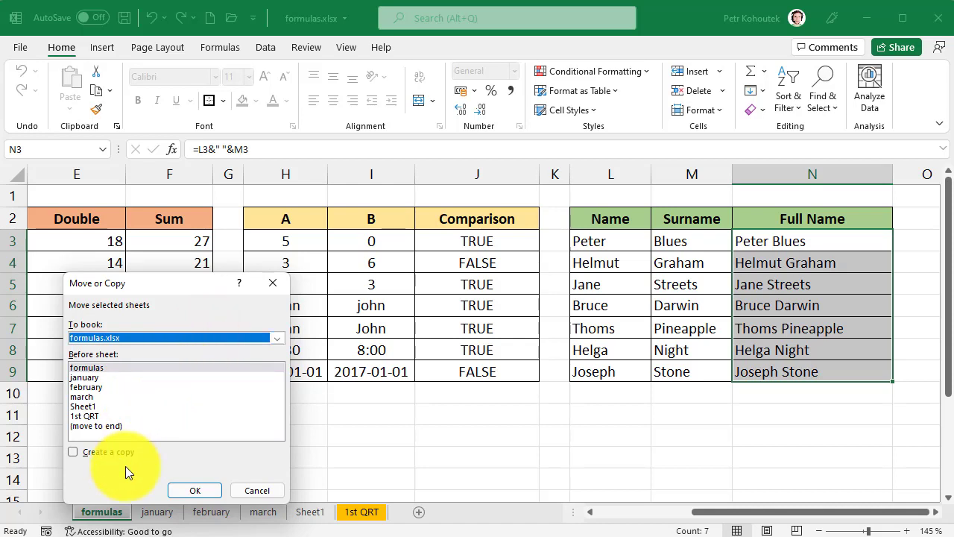
{"action": "left_click", "coordinate": [75, 451]}
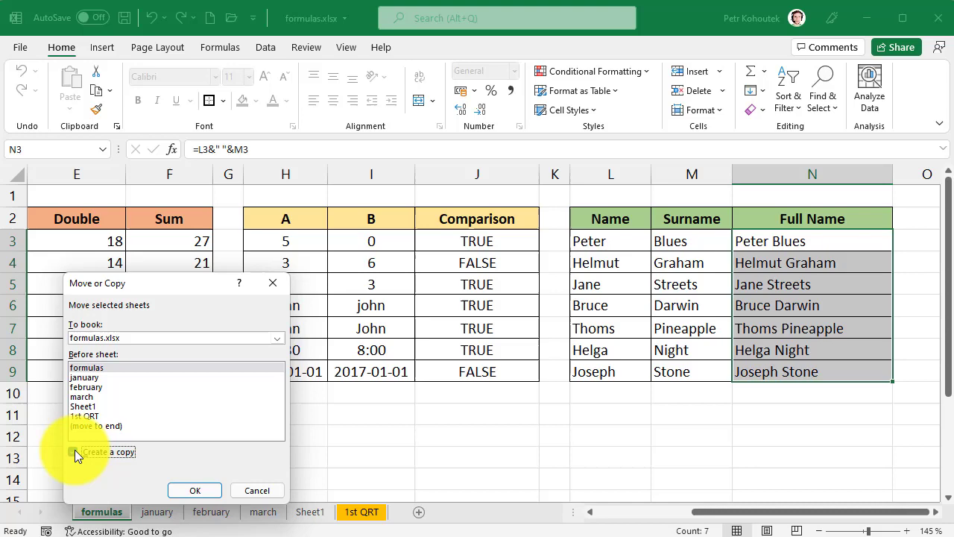
{"action": "left_click", "coordinate": [195, 490]}
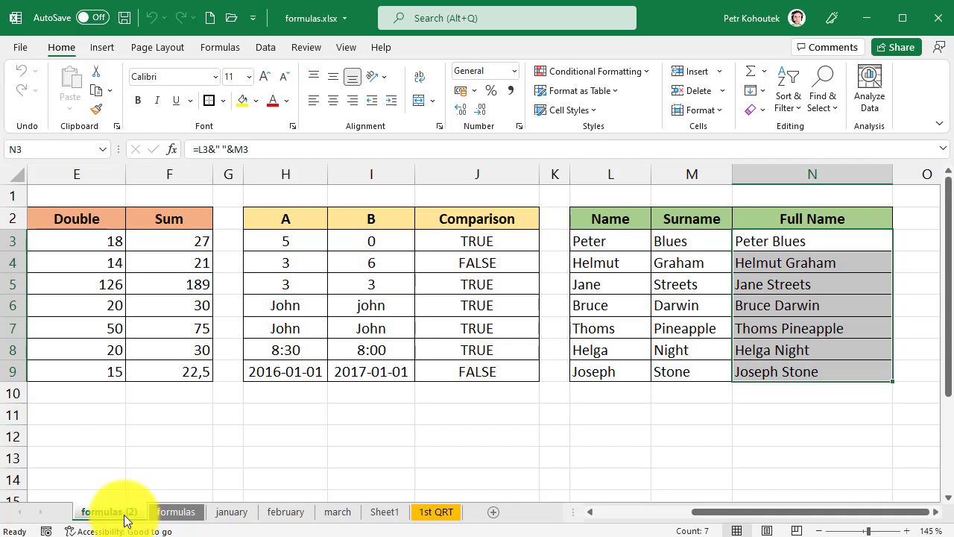
Step: Duplicate the formulas (2) sheet to a position between formulas and january, and color the new copy's tab orange
{"action": "left_click_drag", "start_coordinate": [124, 518], "coordinate": [209, 515]}
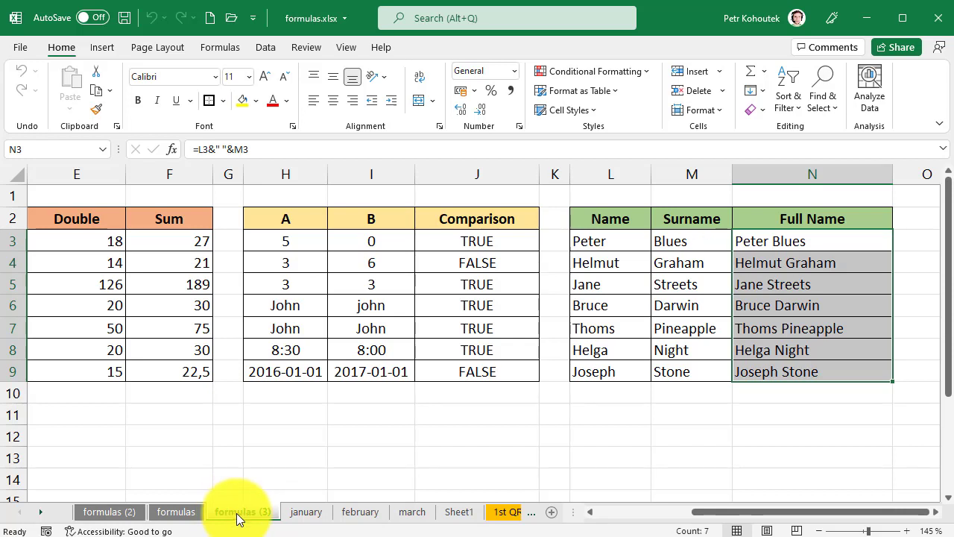
{"action": "right_click", "coordinate": [243, 514]}
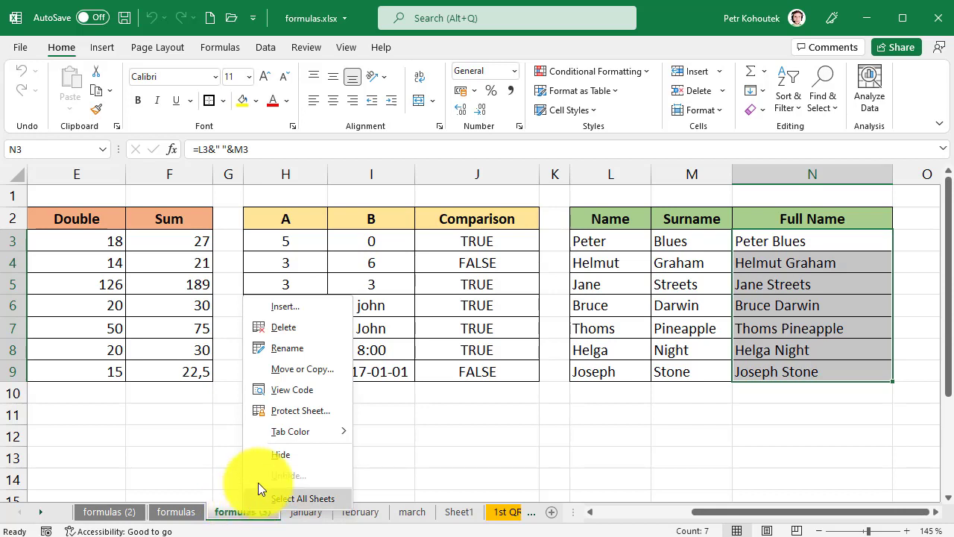
{"action": "mouse_move", "coordinate": [281, 432]}
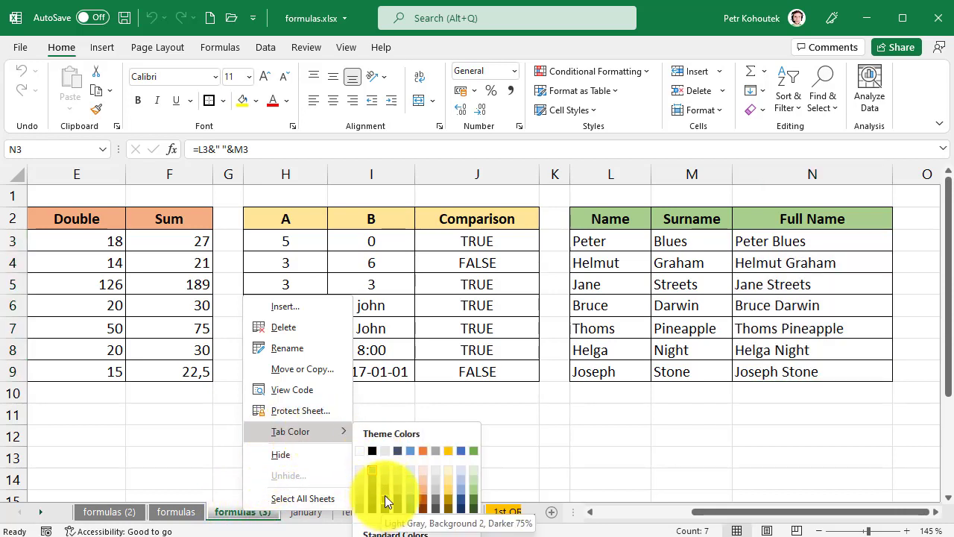
{"action": "left_click", "coordinate": [423, 452]}
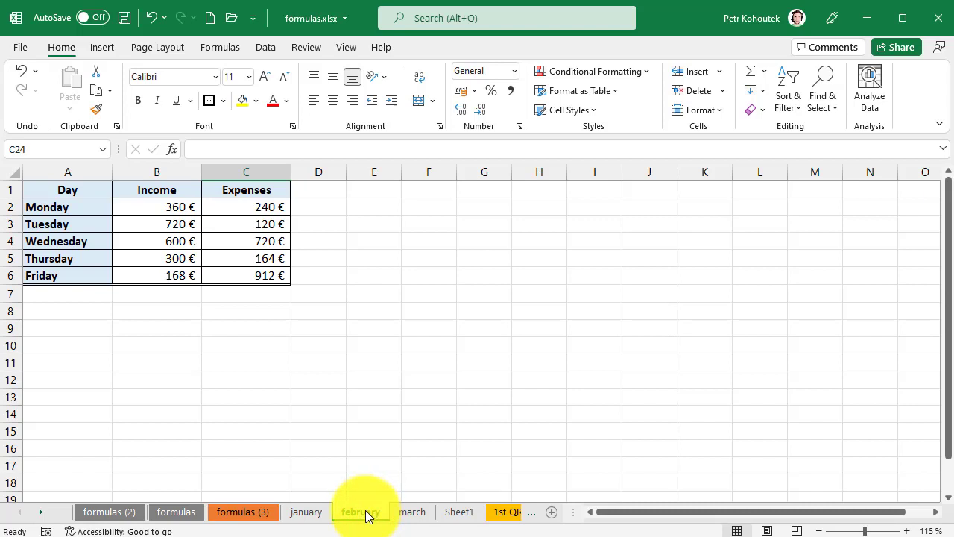
Step: Hide the february sheet and unhide it again
{"action": "right_click", "coordinate": [367, 516]}
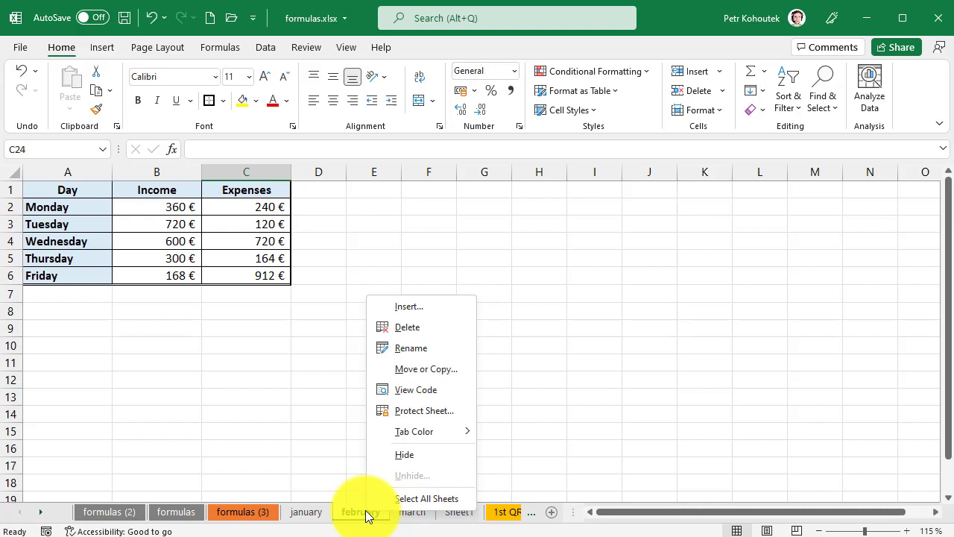
{"action": "left_click", "coordinate": [397, 459]}
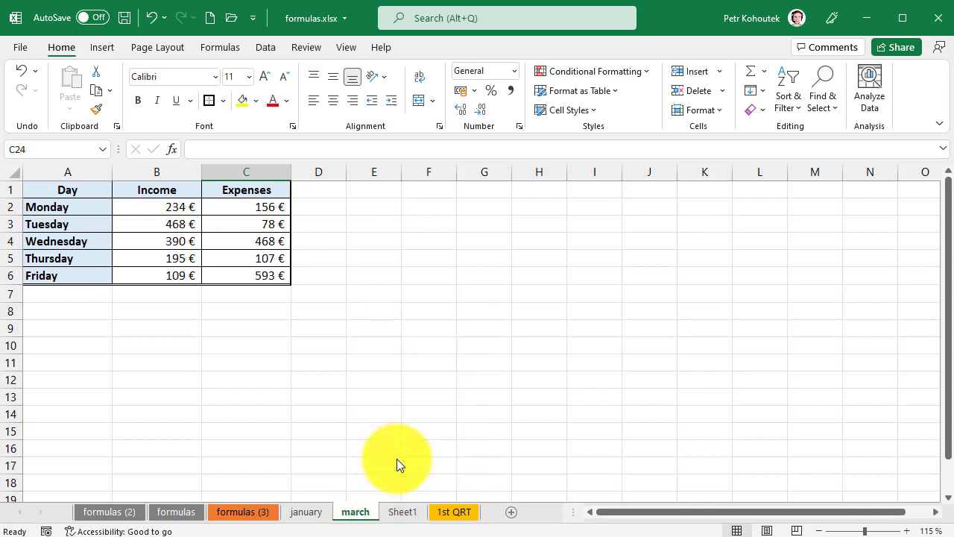
{"action": "right_click", "coordinate": [396, 516]}
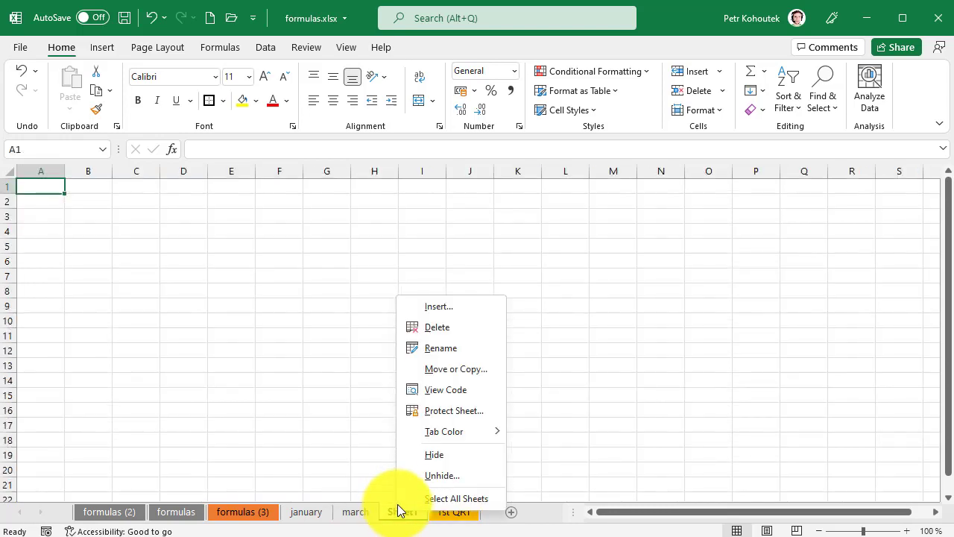
{"action": "left_click", "coordinate": [411, 476]}
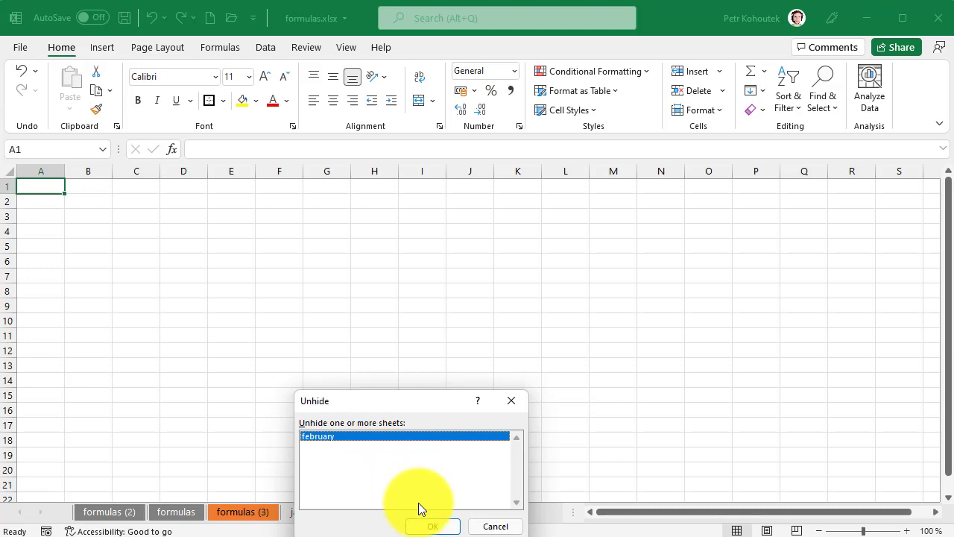
{"action": "left_click", "coordinate": [426, 526]}
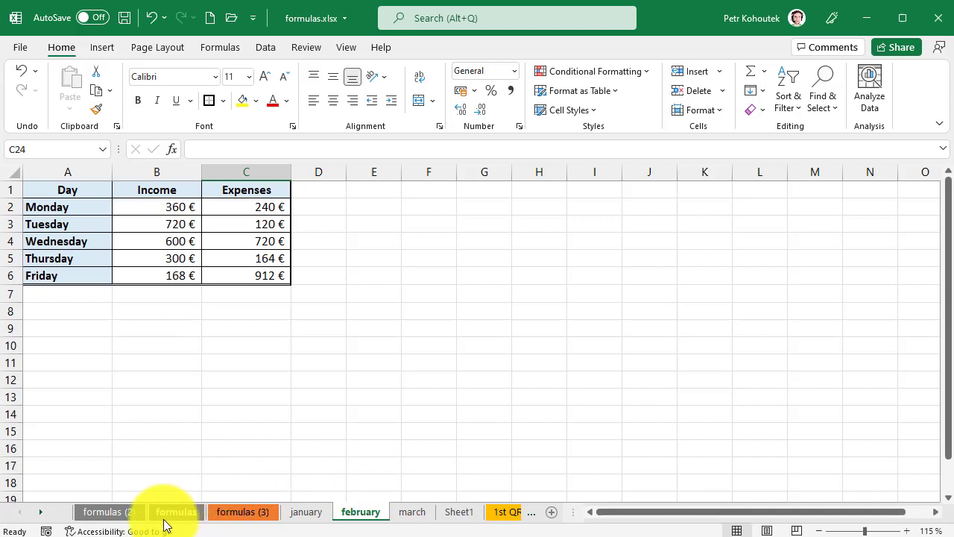
{"action": "left_click", "coordinate": [42, 513]}
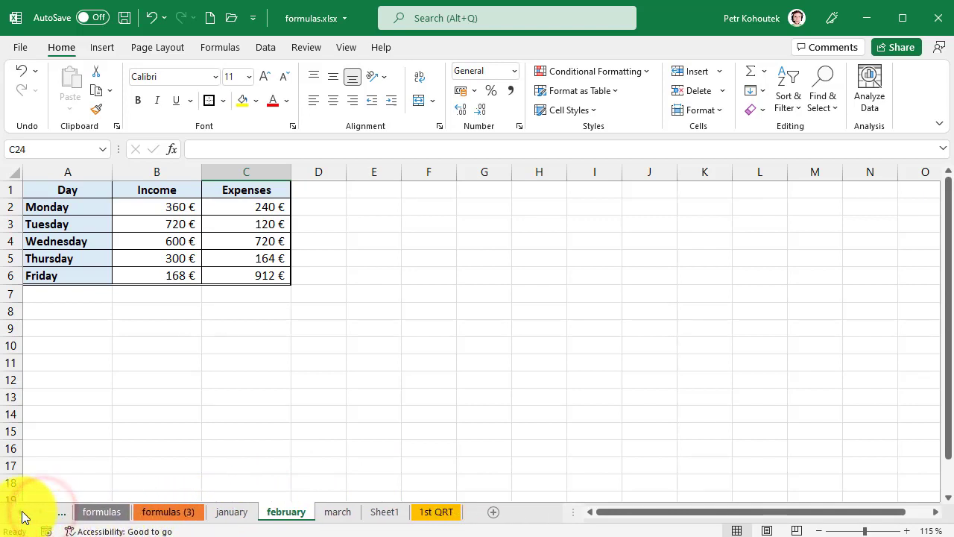
{"action": "left_click", "coordinate": [22, 514]}
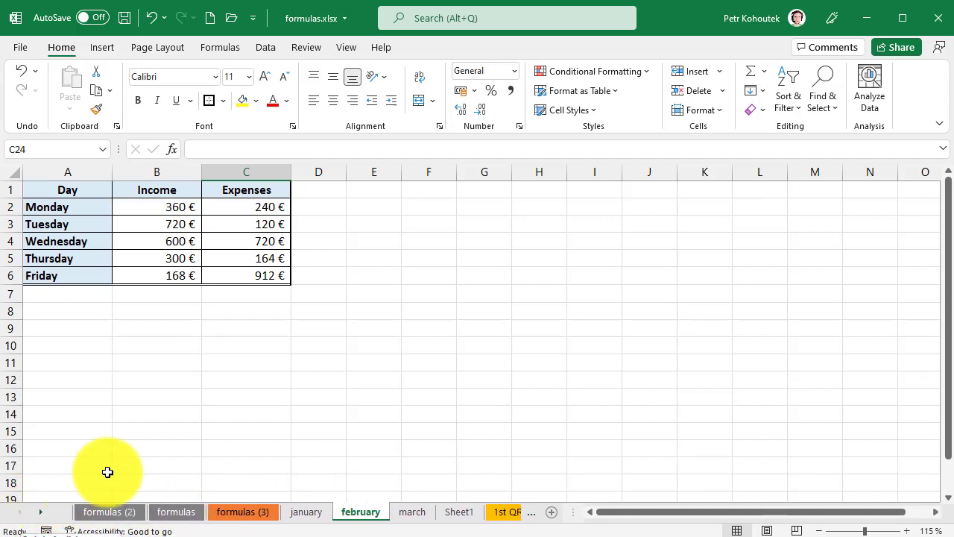
Step: Switch to Sheet1 by choosing it from the workbook's list of all sheets
{"action": "right_click", "coordinate": [28, 513]}
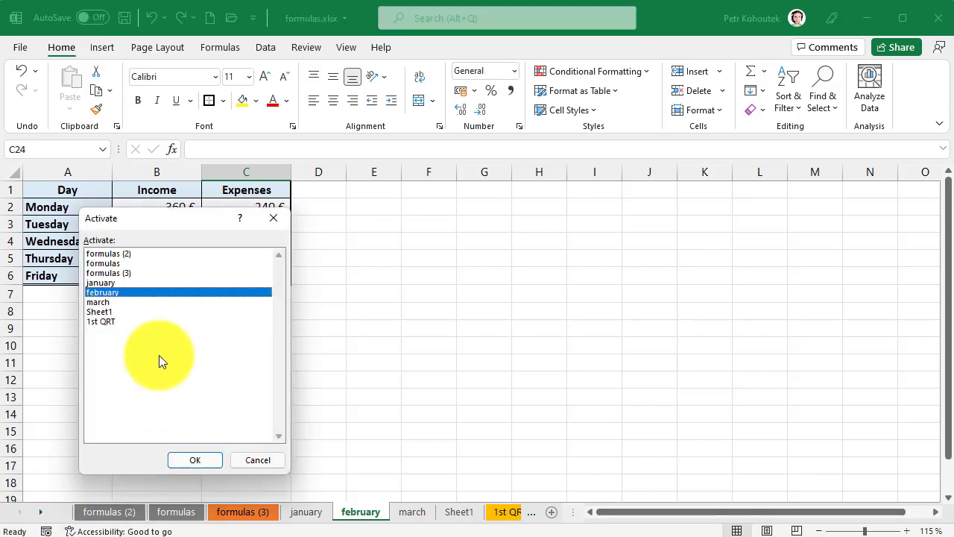
{"action": "left_click", "coordinate": [135, 312]}
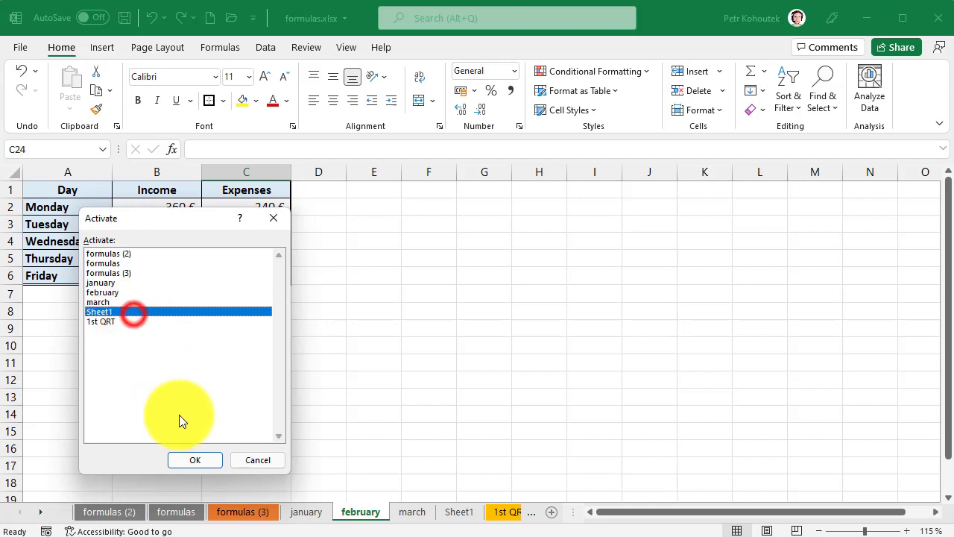
{"action": "left_click", "coordinate": [194, 458]}
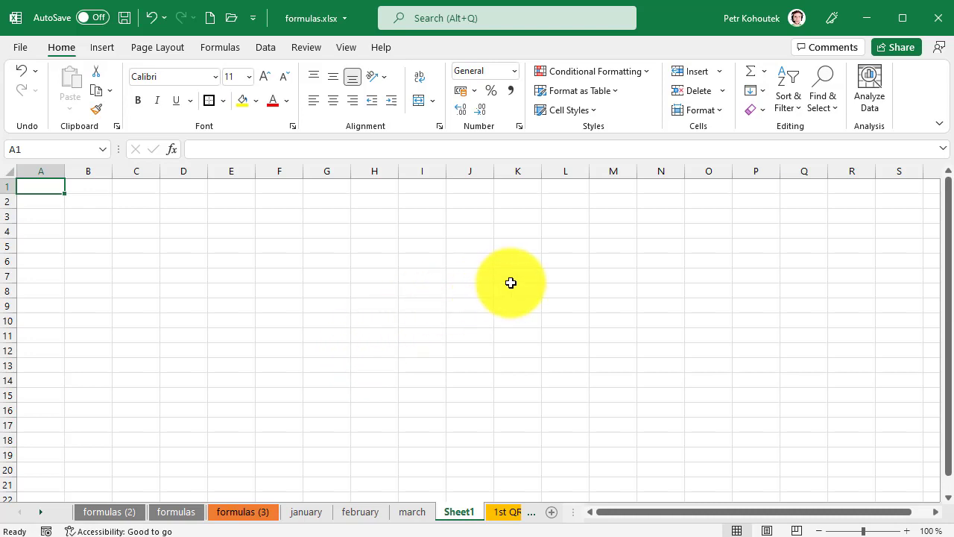
{"action": "left_click", "coordinate": [710, 112]}
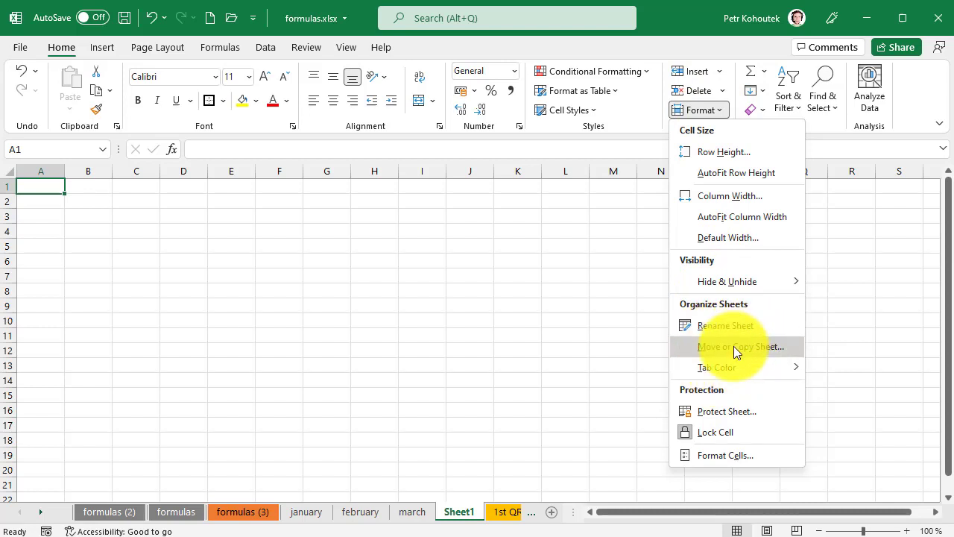
{"action": "mouse_move", "coordinate": [729, 365]}
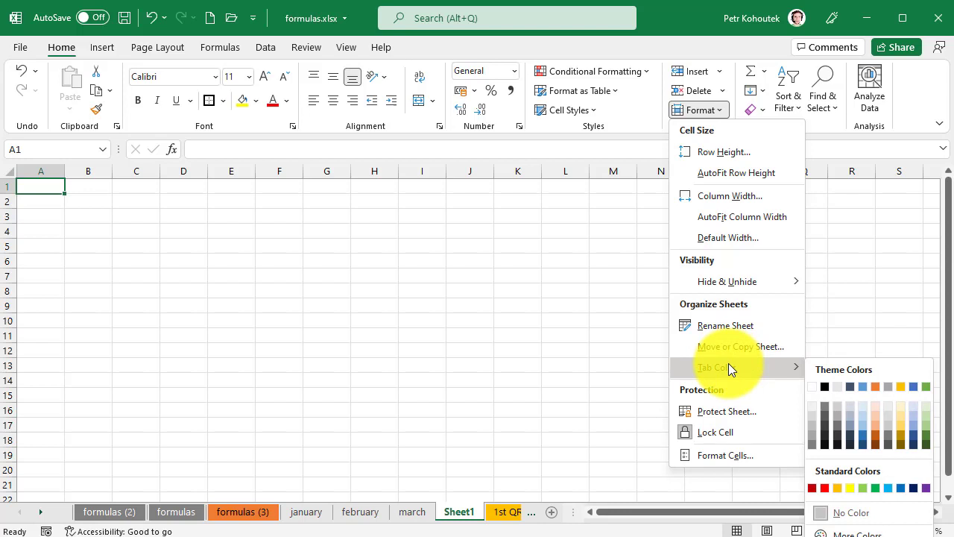
{"action": "mouse_move", "coordinate": [738, 283]}
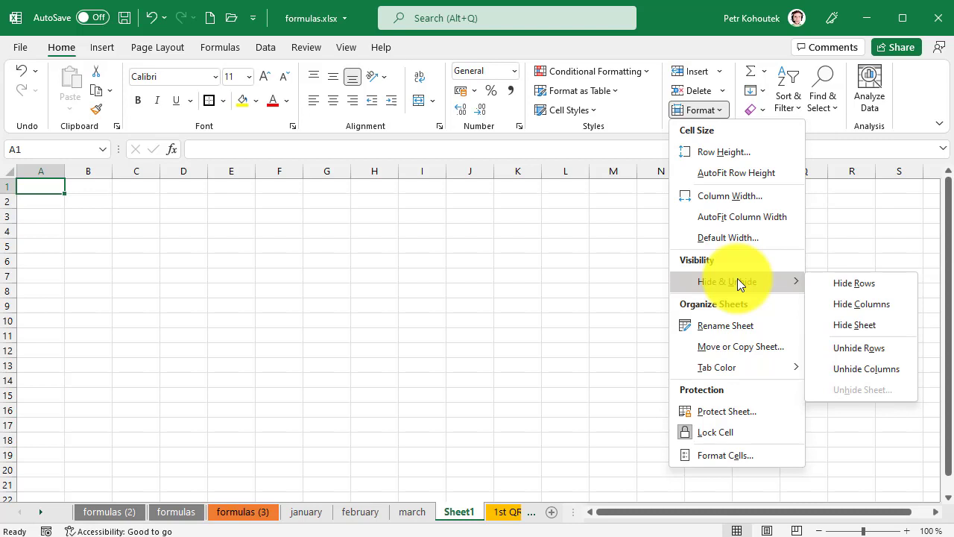
{"action": "right_click", "coordinate": [456, 513]}
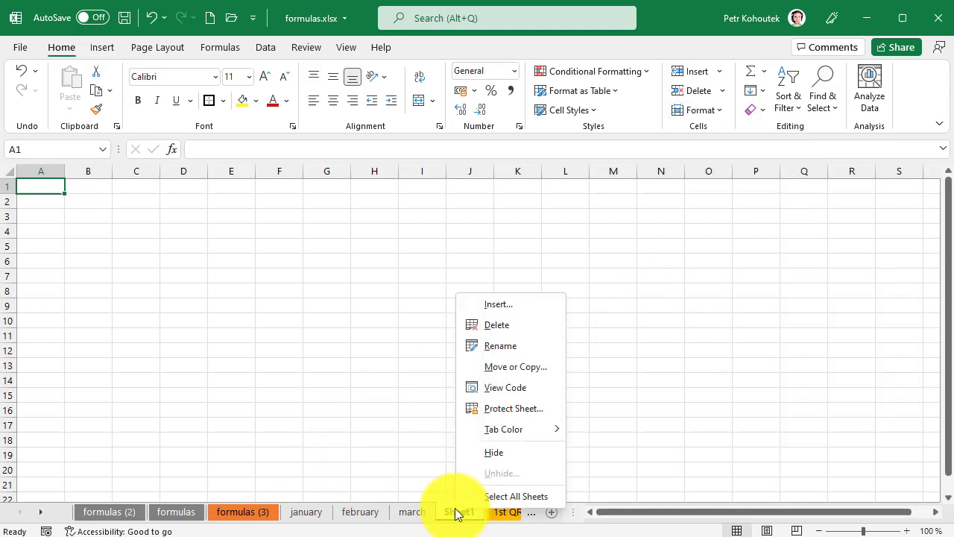